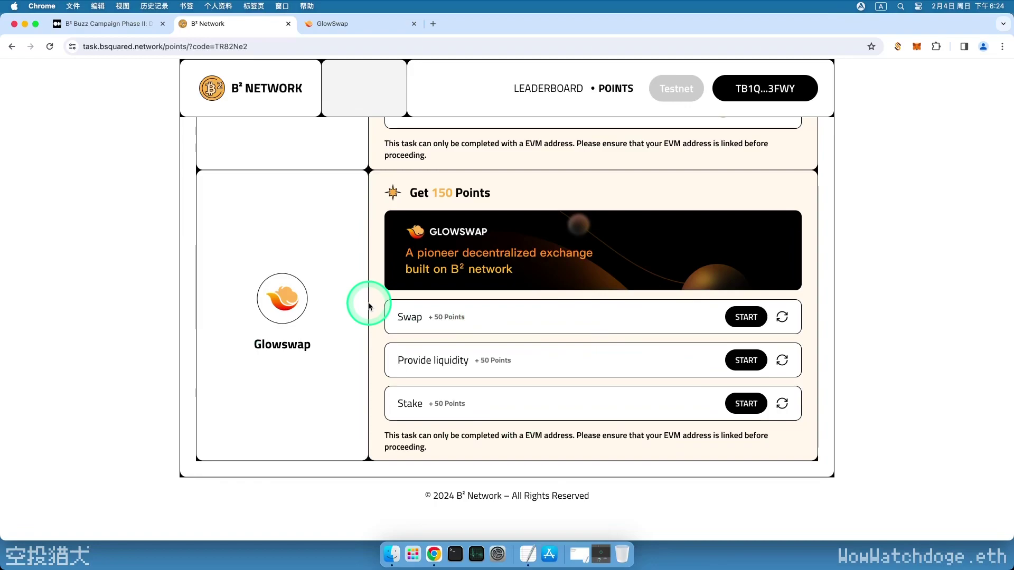
Start connecting a wallet on GlowSwap and choose MetaMask
scroll(369, 306, "up", 5)
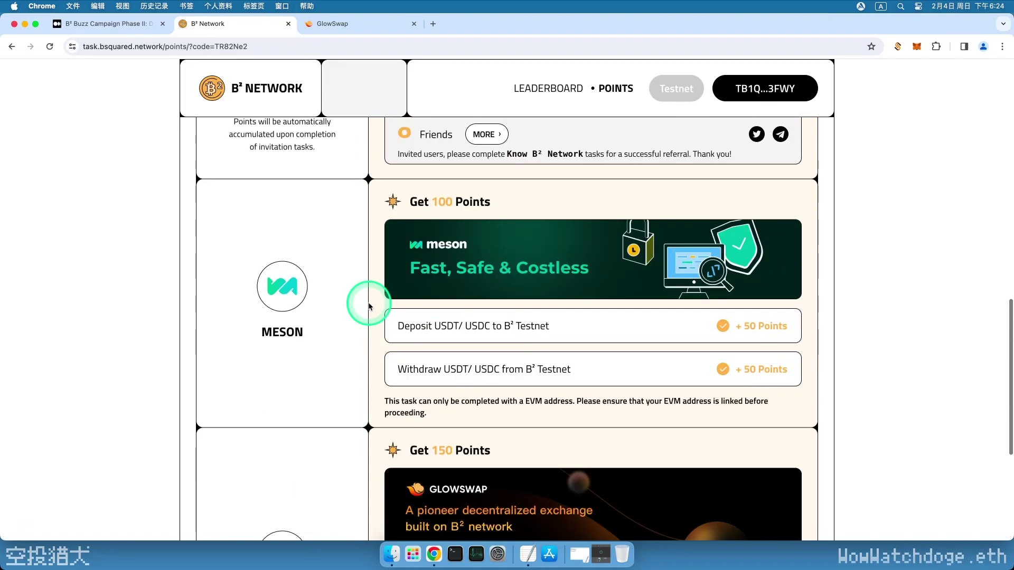
scroll(353, 273, "up", 6)
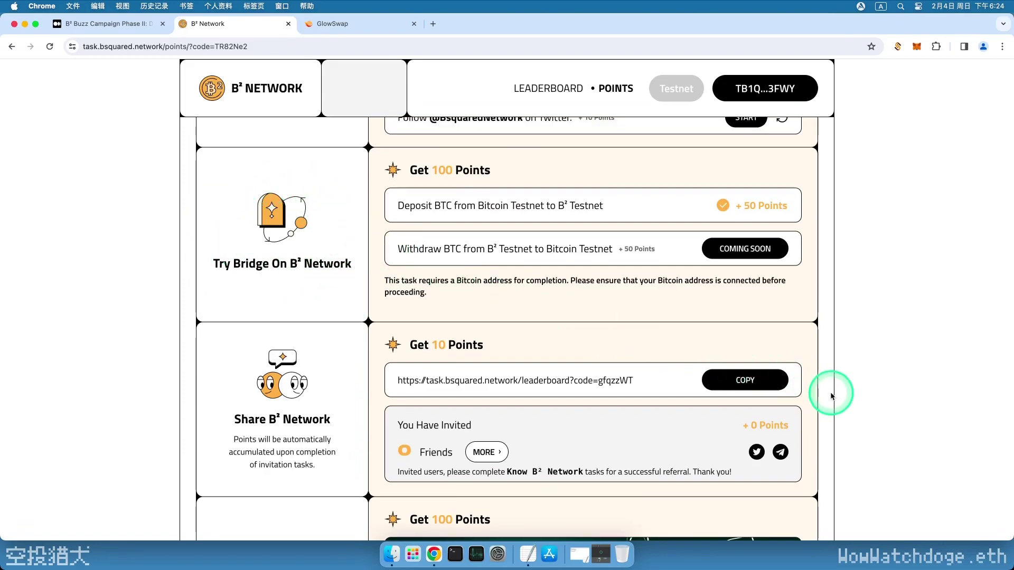
scroll(835, 393, "down", 7)
scroll(833, 393, "down", 4)
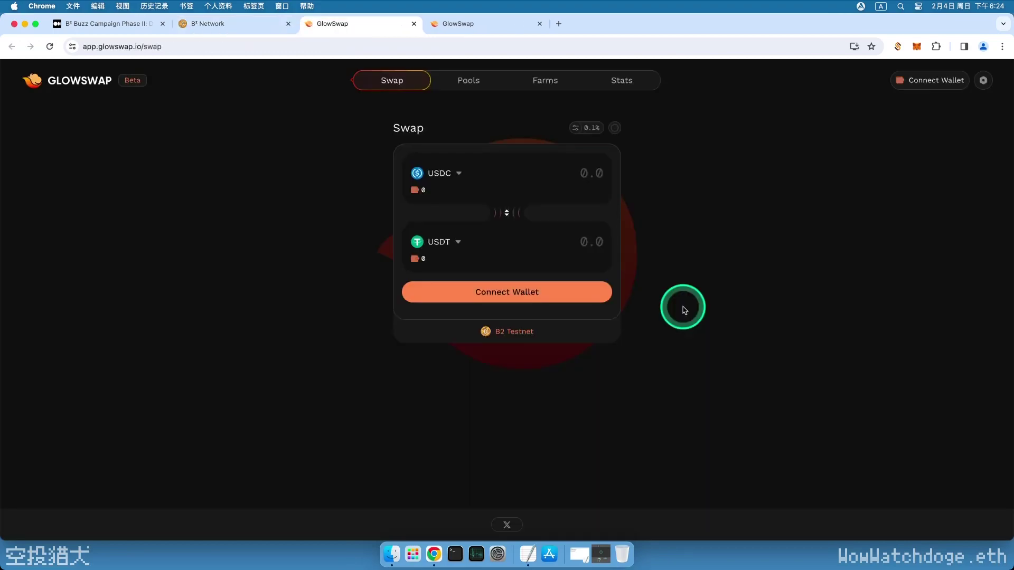
left_click(931, 82)
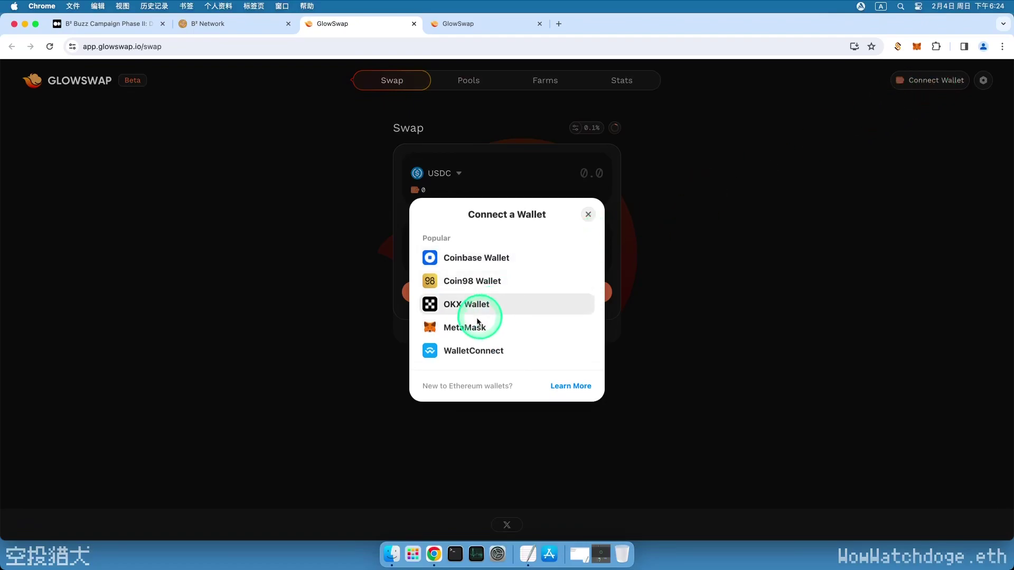
left_click(477, 323)
Unlock MetaMask with its password, approve the account connection, and bring up the test-coin request list
type("********")
left_click(917, 253)
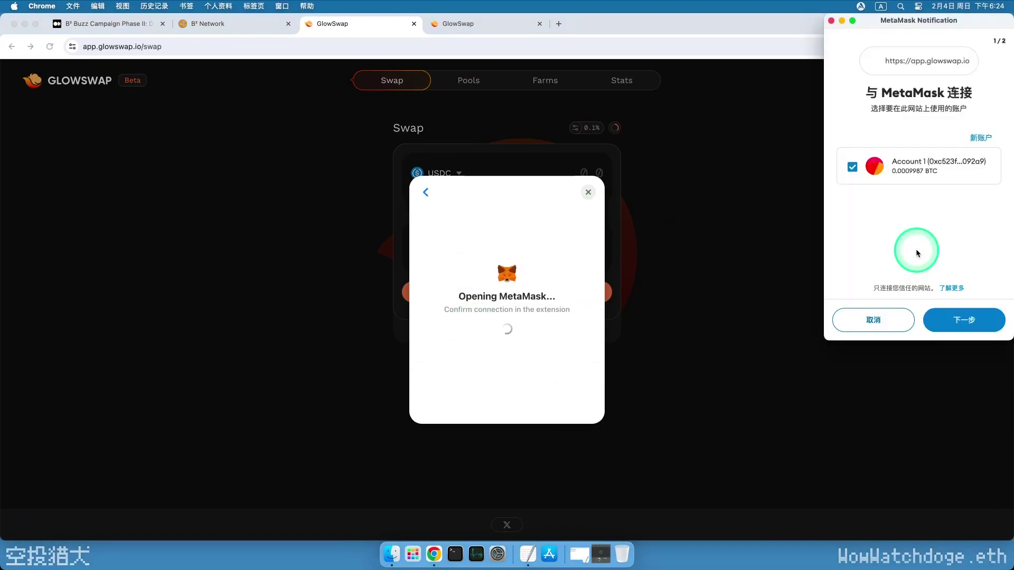
left_click(966, 320)
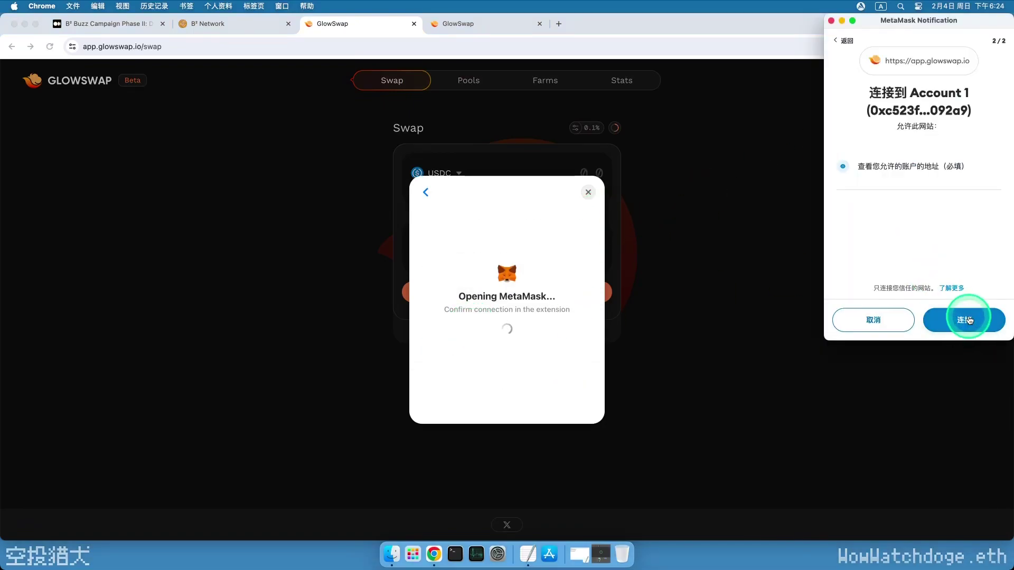
left_click(970, 320)
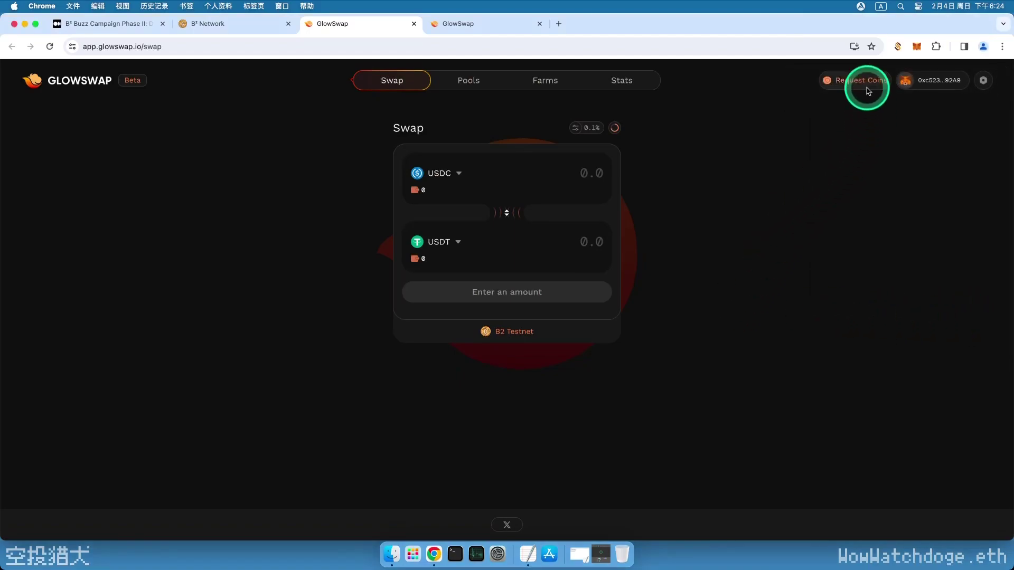
left_click(862, 82)
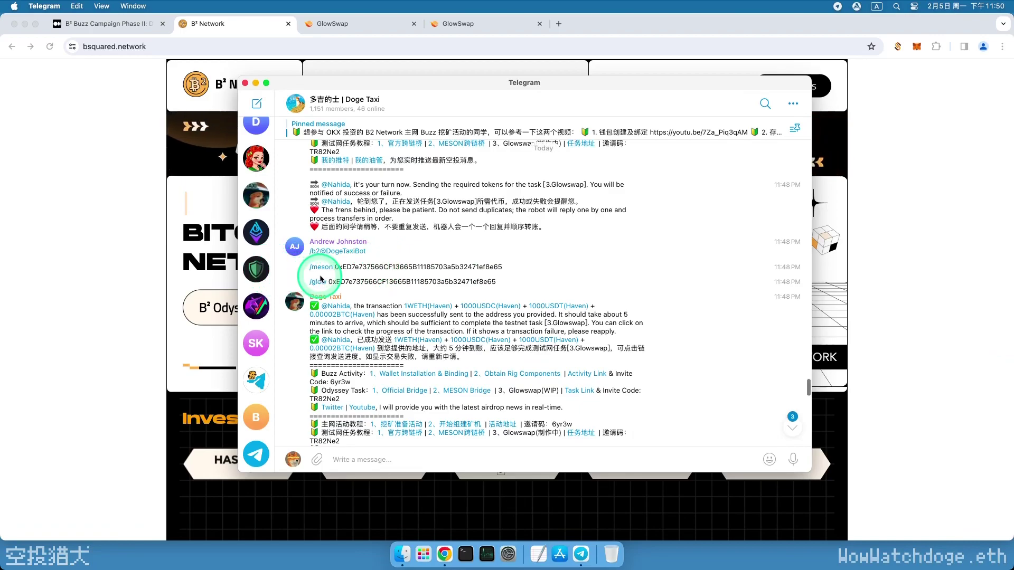
Select the /meson message in the Doge Taxi chat and show the group's Info panel
left_click_drag(308, 267, 338, 285)
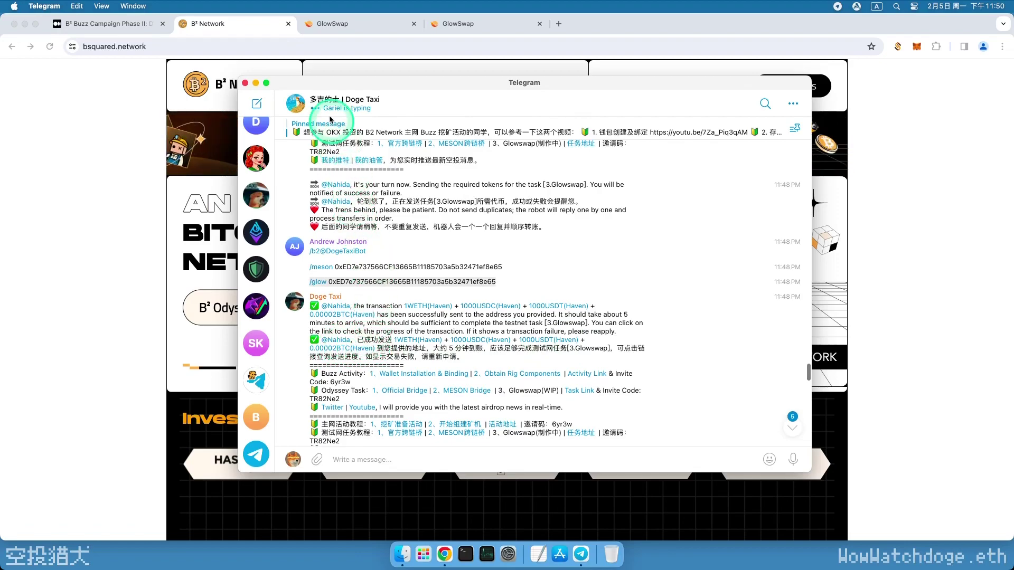
left_click(358, 105)
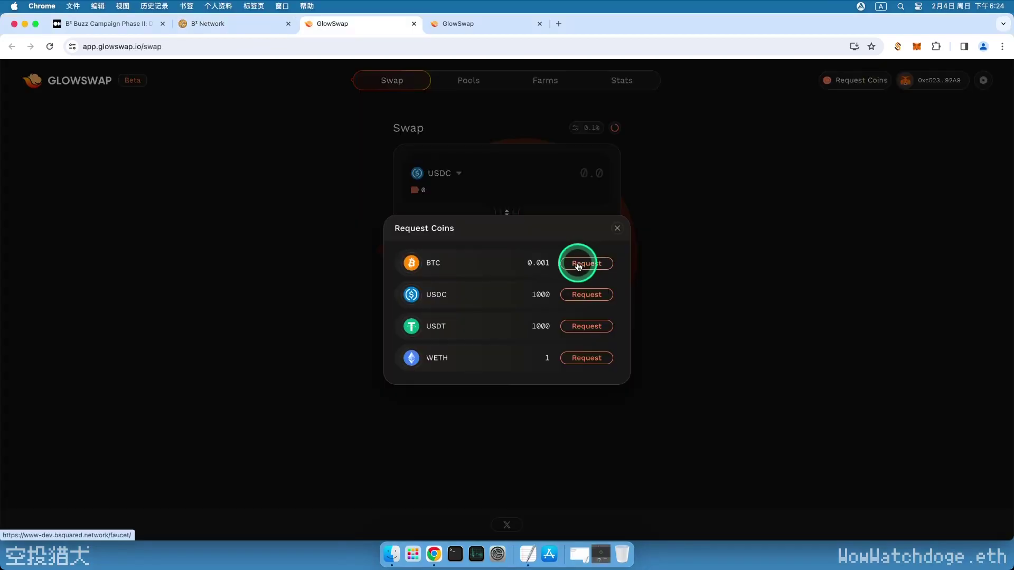
Paste the MetaMask wallet address into the B² faucet, claim 0.001 BTC, then return to GlowSwap
left_click(578, 263)
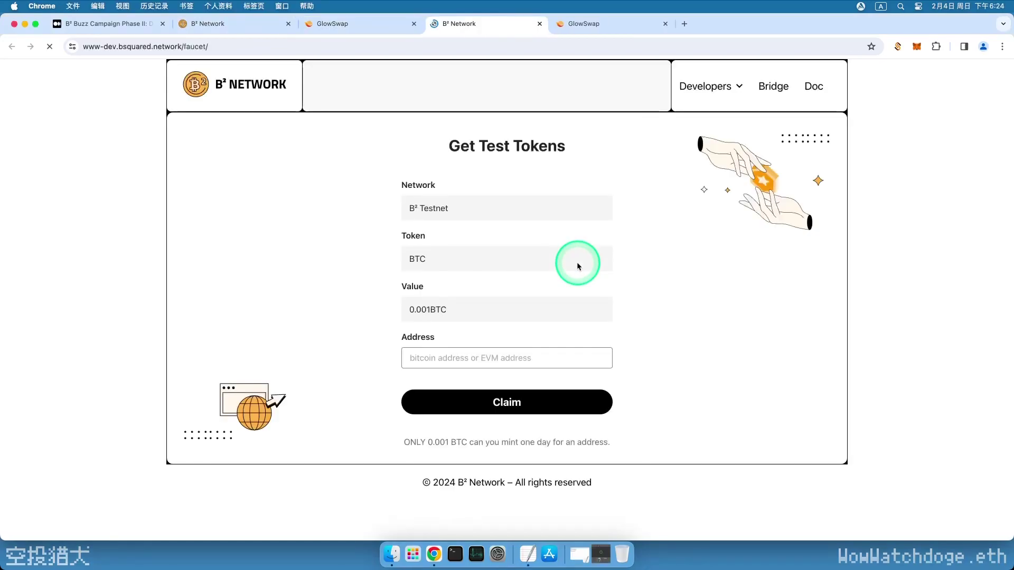
left_click(917, 46)
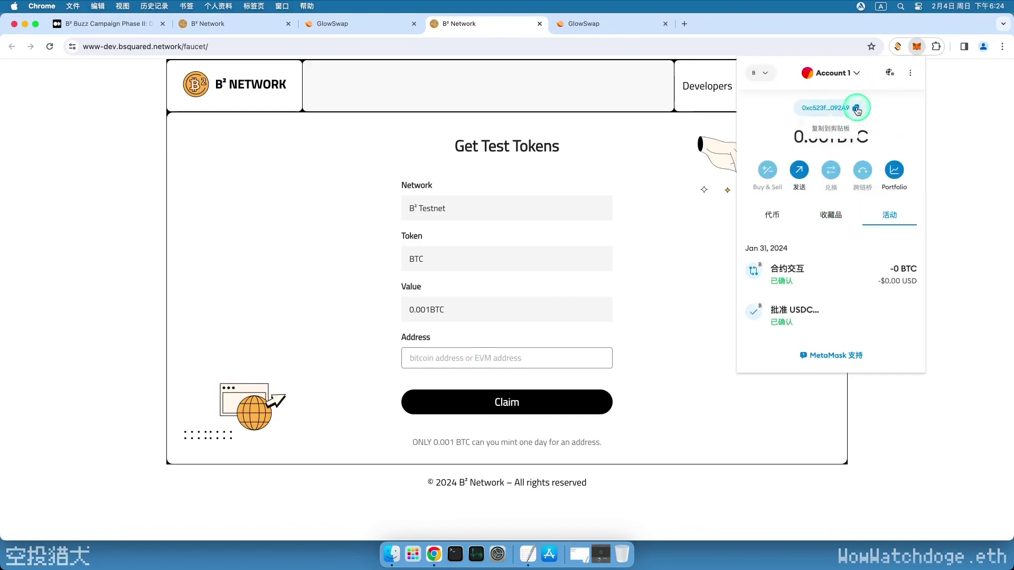
left_click(453, 360)
type("0xc523fe6b1cCD7f73602b9a8246Cbc49B542092A9")
left_click(503, 409)
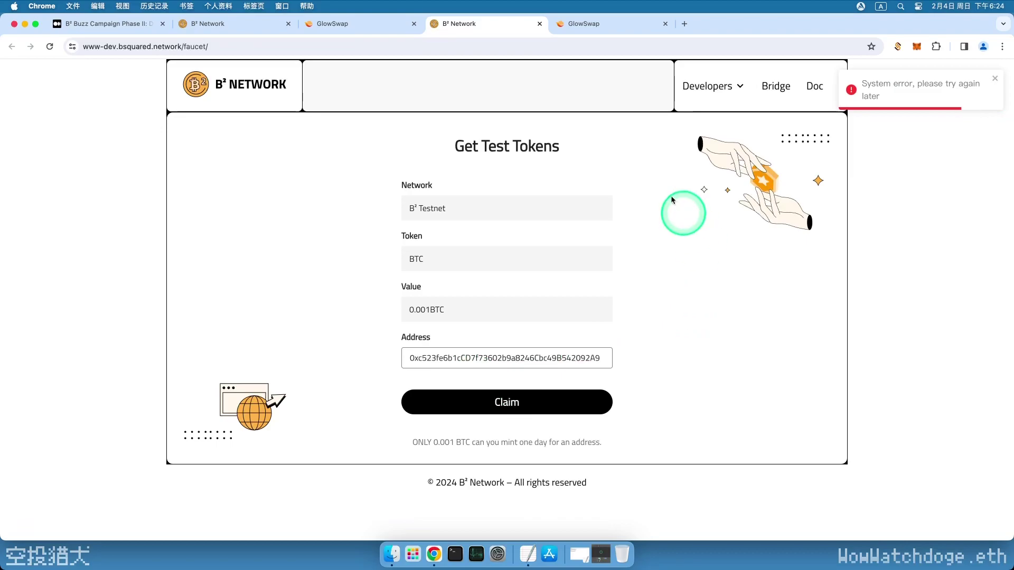
left_click(358, 29)
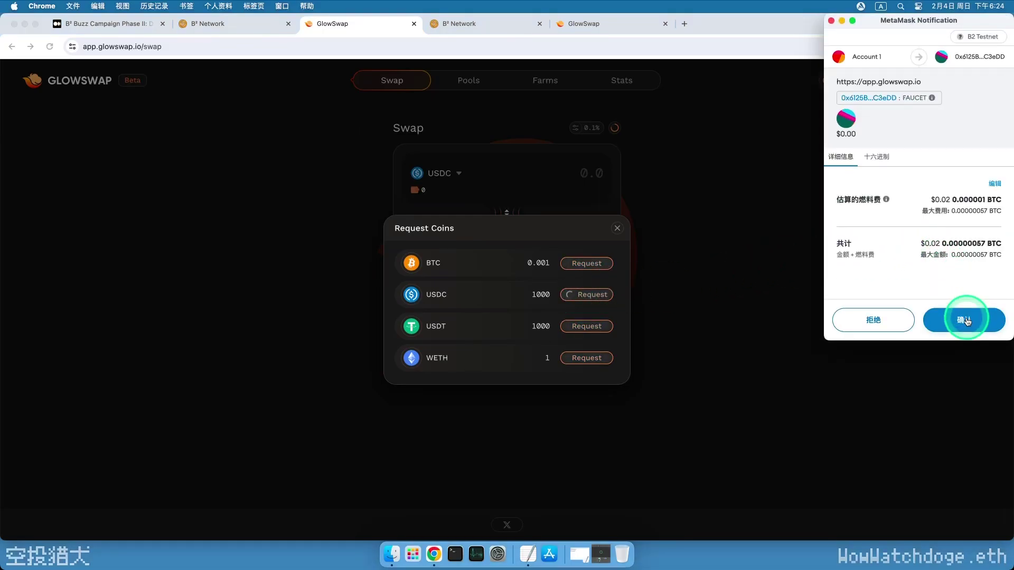
Confirm the 1000 USDC test-coin mint transaction in MetaMask
left_click(966, 323)
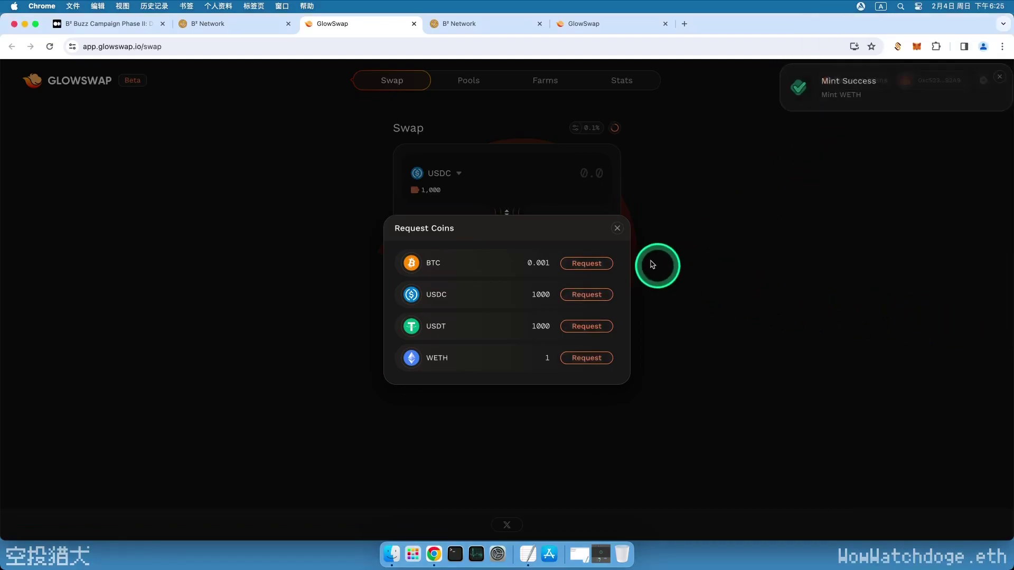
Approve GlowSwap to spend USDC in MetaMask for a 50 USDC swap
left_click(617, 228)
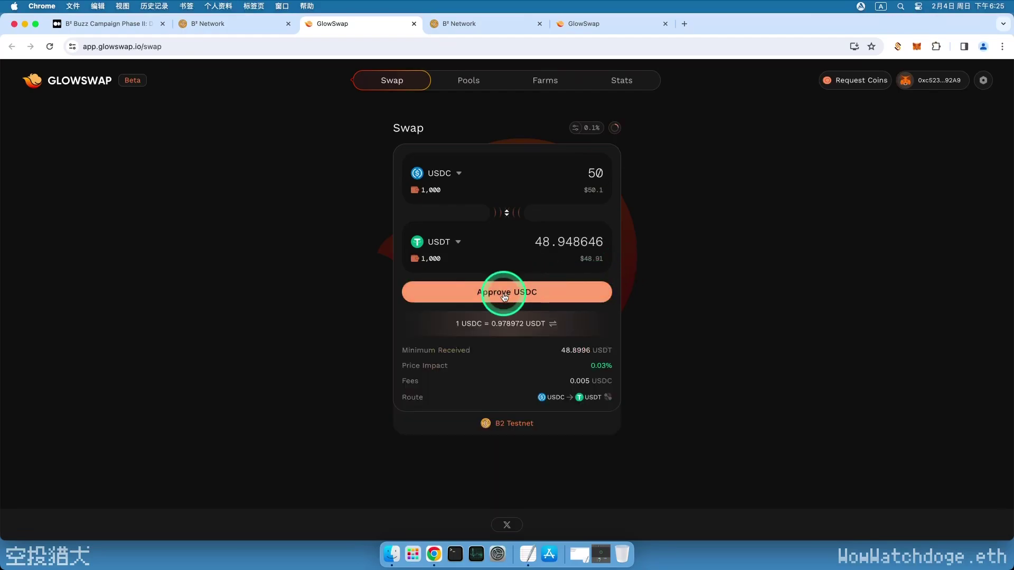
left_click(501, 290)
left_click(967, 332)
scroll(968, 324, "down", 1)
left_click(968, 322)
Swap 50 USDC for about 48.95 USDT and confirm the transaction in MetaMask
left_click(506, 293)
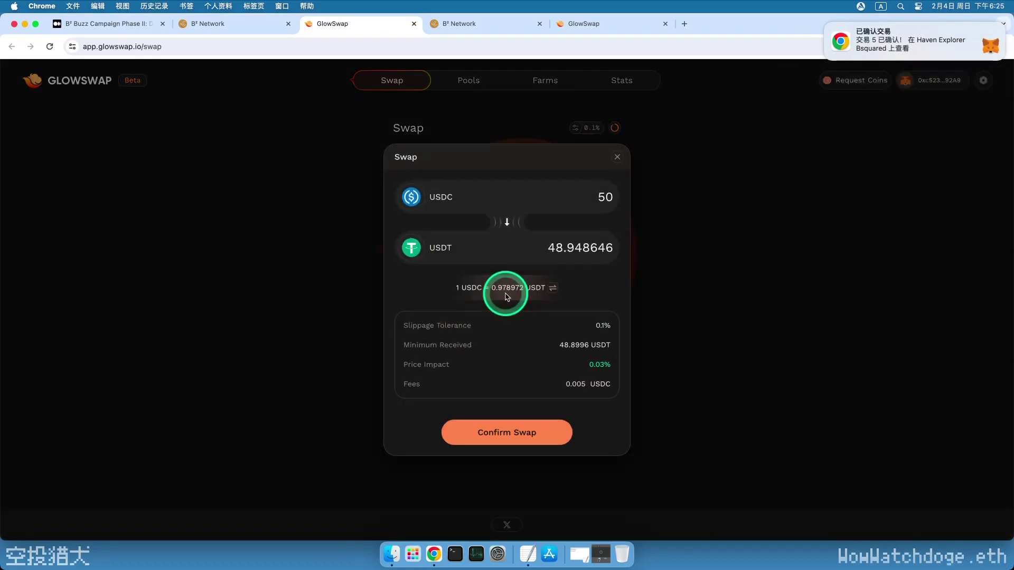
left_click(503, 434)
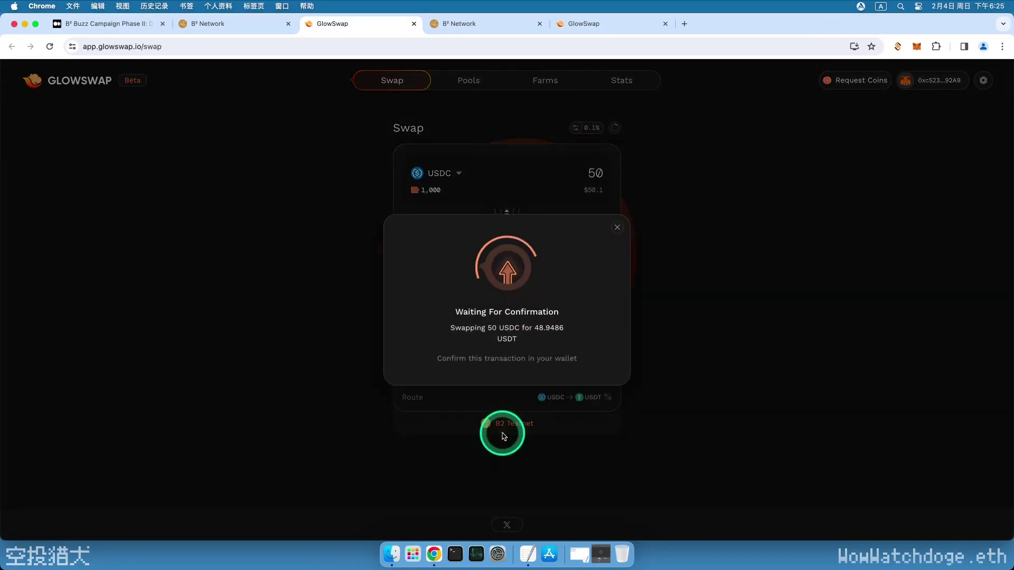
left_click(956, 319)
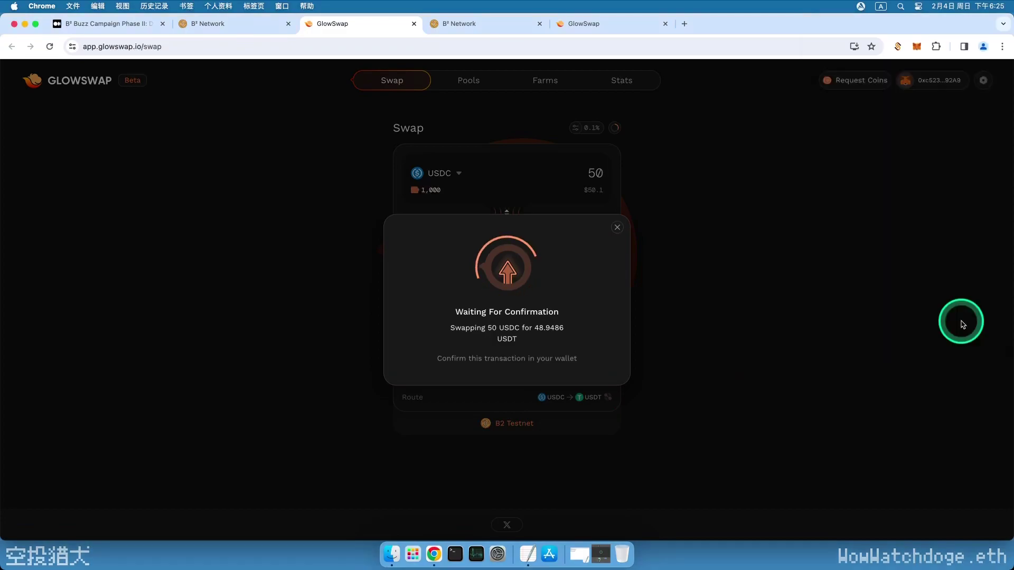
left_click(502, 362)
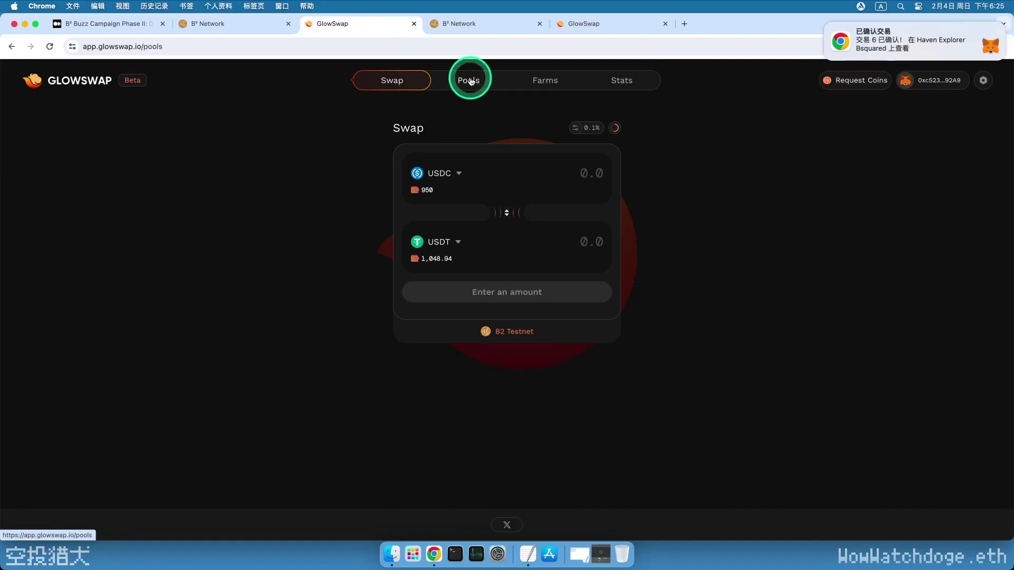
Go to the USDT-USDC pool and enter a 100 USDT deposit
left_click(470, 80)
mouse_move(226, 299)
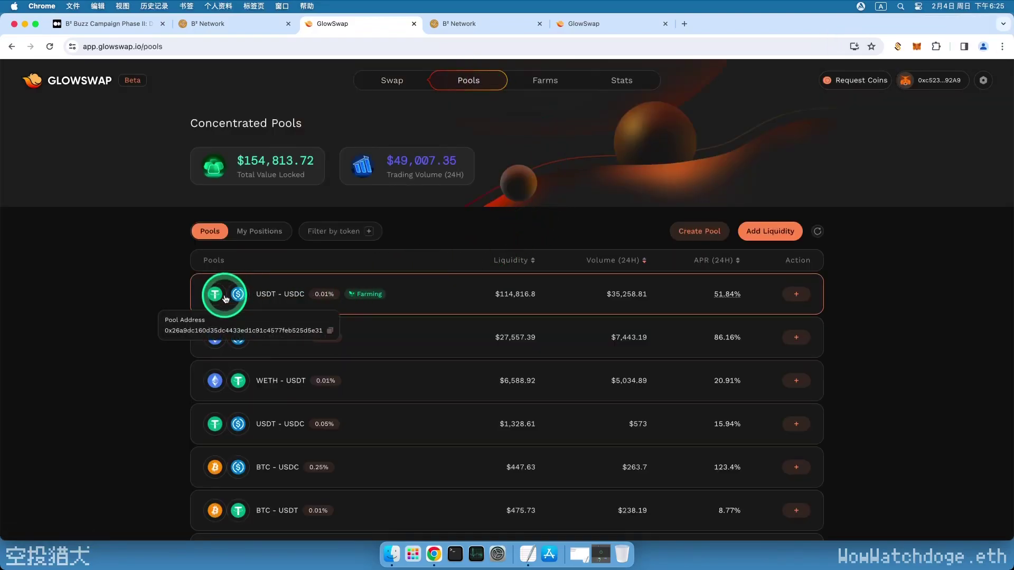
left_click(293, 299)
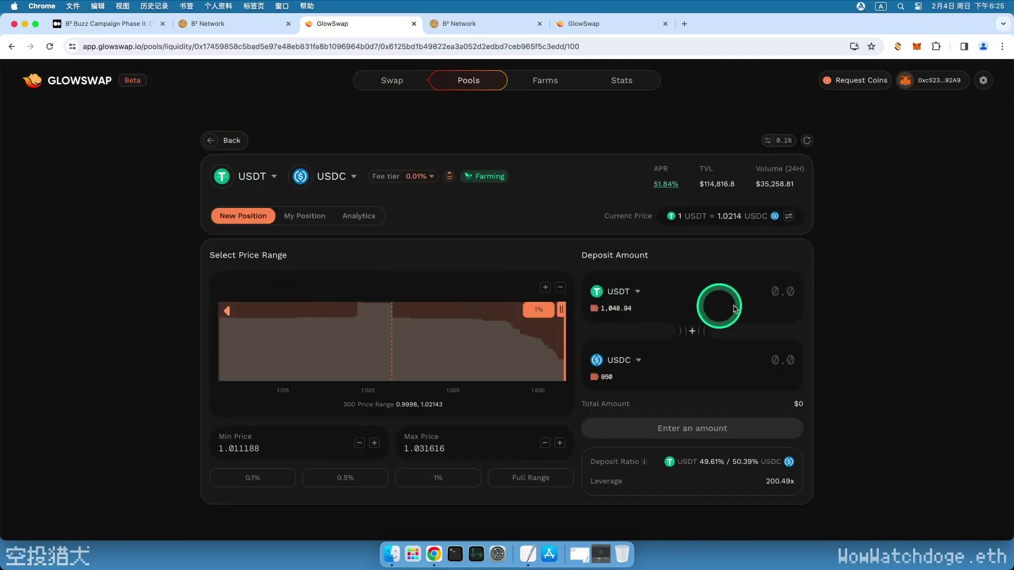
type("100")
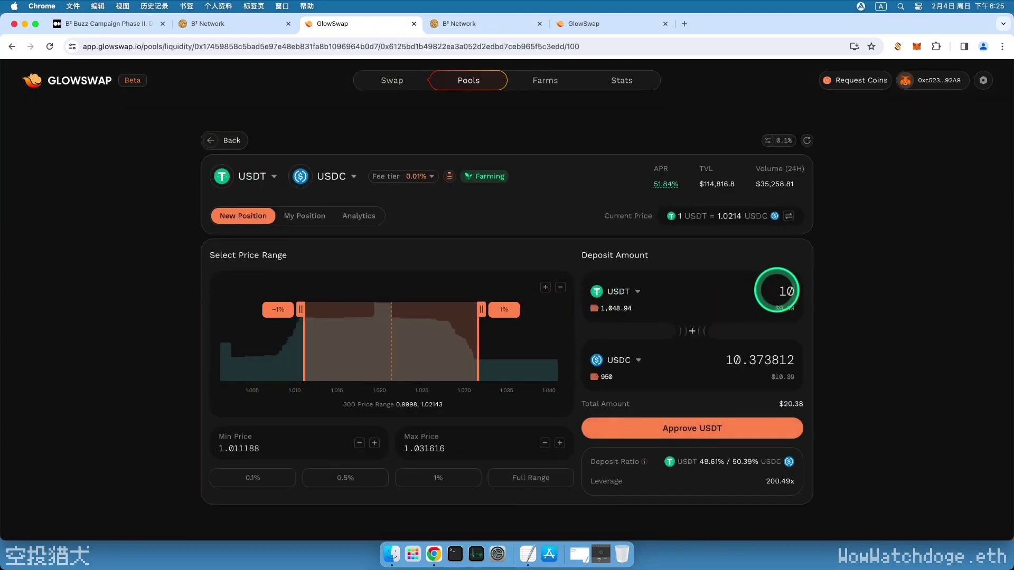
Approve USDT and then USDC spending for the deposit, confirming each in MetaMask
left_click(694, 432)
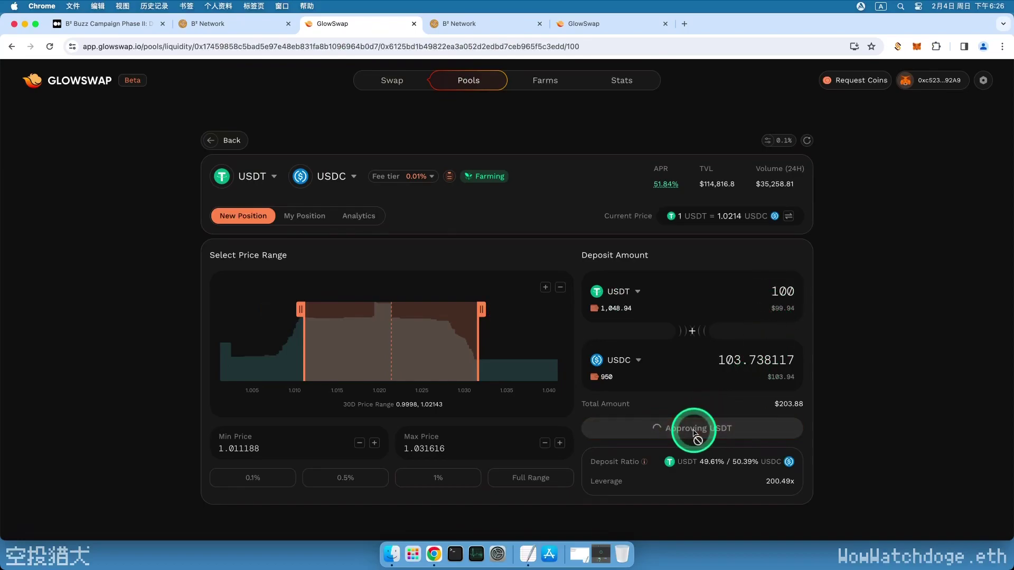
left_click(956, 336)
scroll(955, 330, "down", 1)
left_click(957, 324)
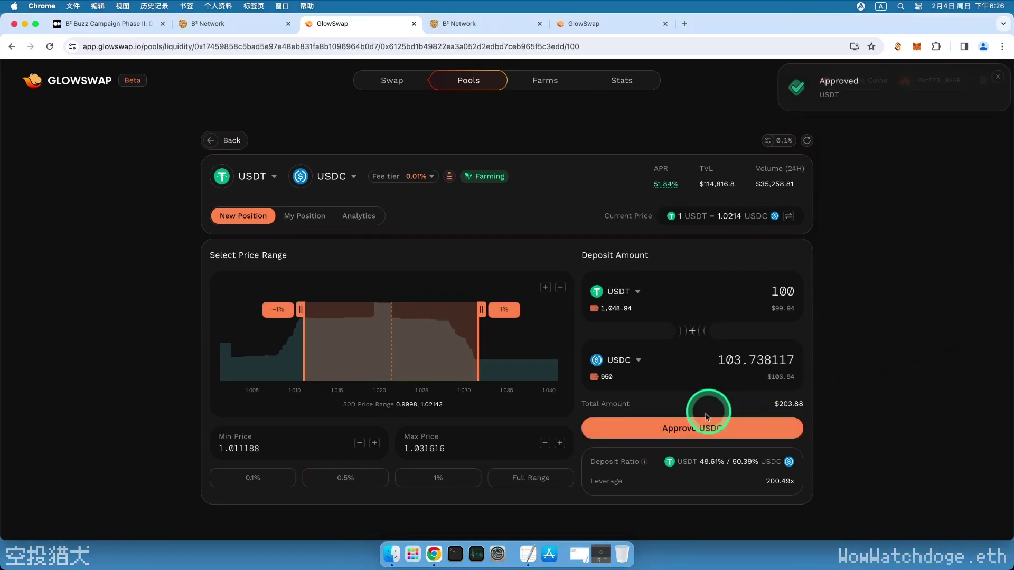
left_click(702, 427)
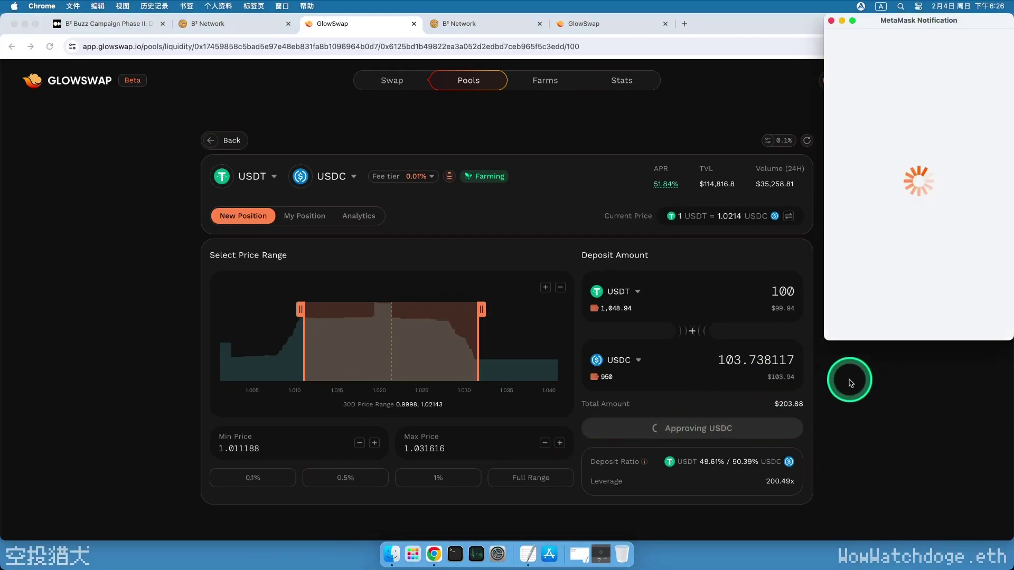
left_click(959, 323)
scroll(960, 317, "down", 1)
left_click(960, 318)
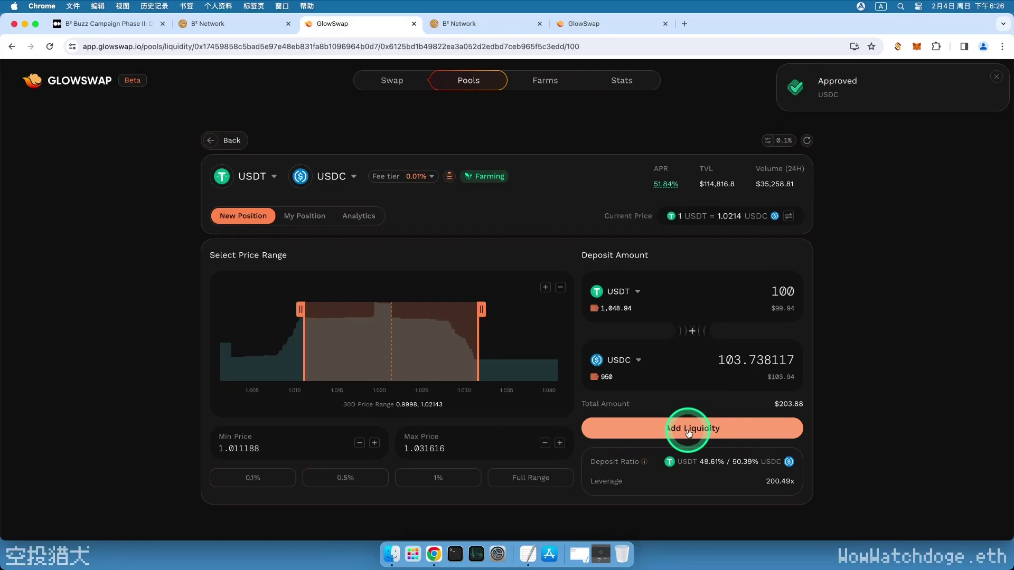
Add 100 USDT and about 103.77 USDC liquidity, accepting the gas warning and confirming in MetaMask
left_click(689, 433)
left_click(507, 429)
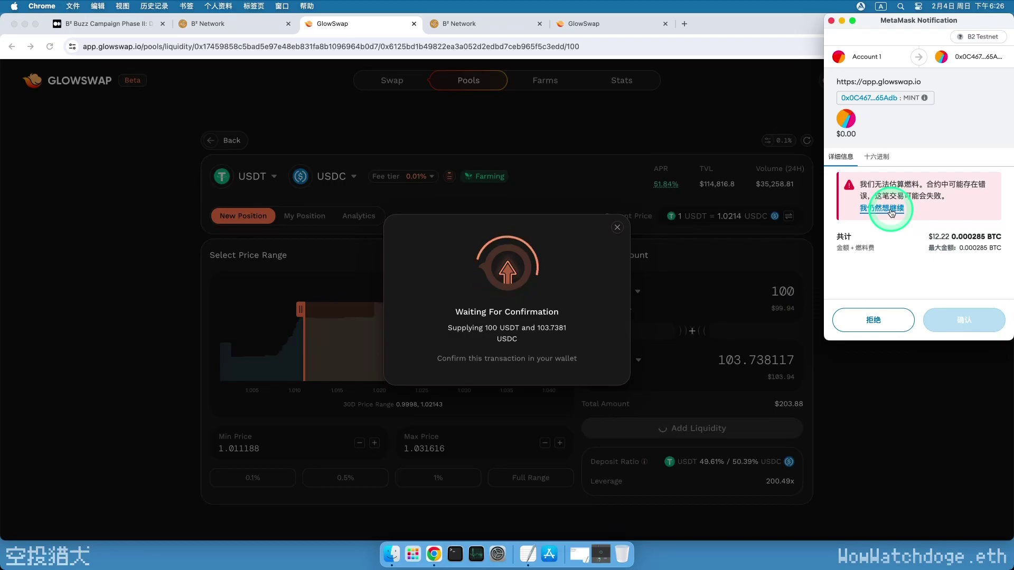
left_click(891, 209)
left_click(964, 319)
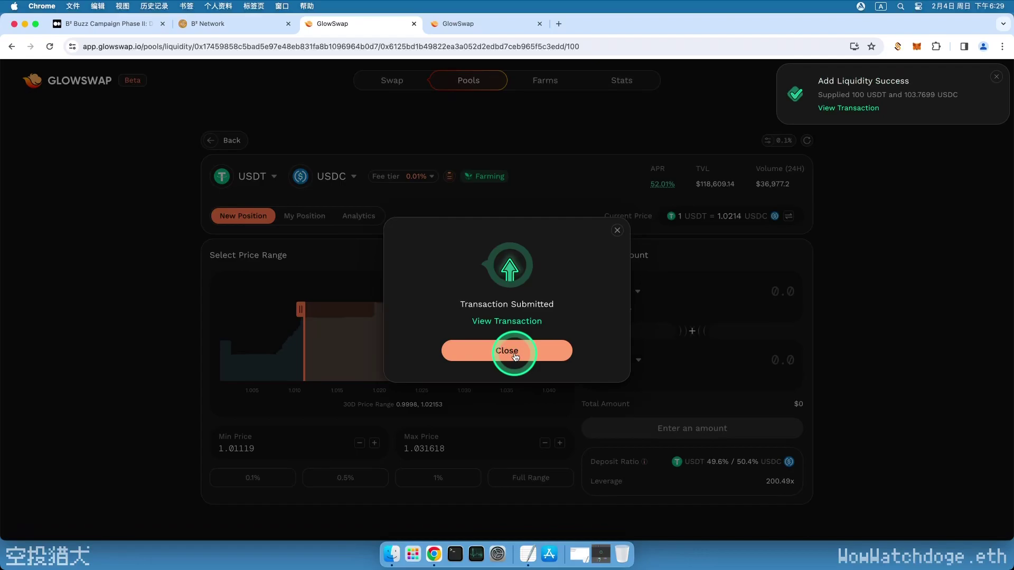
left_click(514, 354)
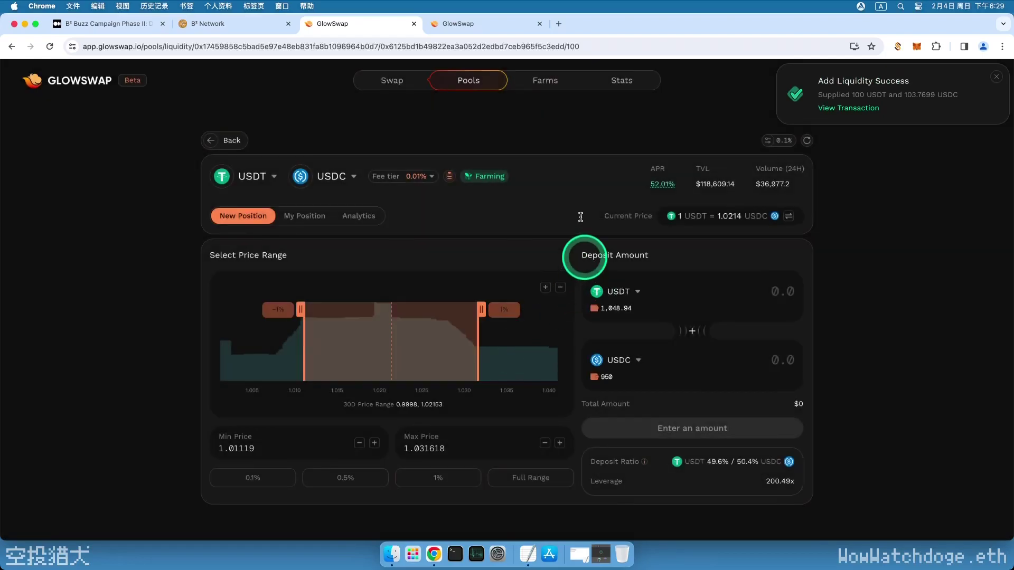
Stake position NFT #443 in the USDT-USDC farm and confirm it in MetaMask
left_click(545, 84)
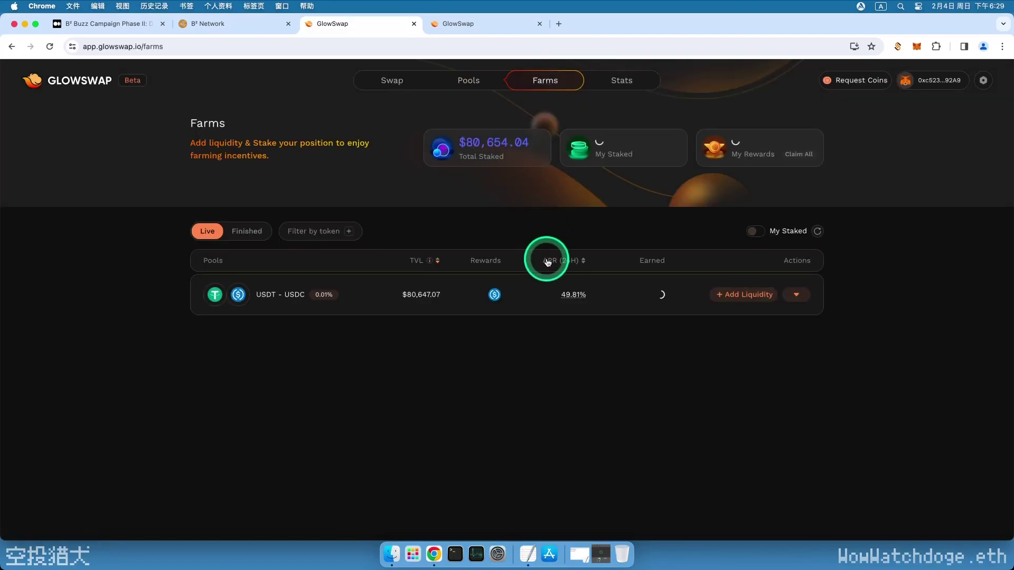
left_click(796, 297)
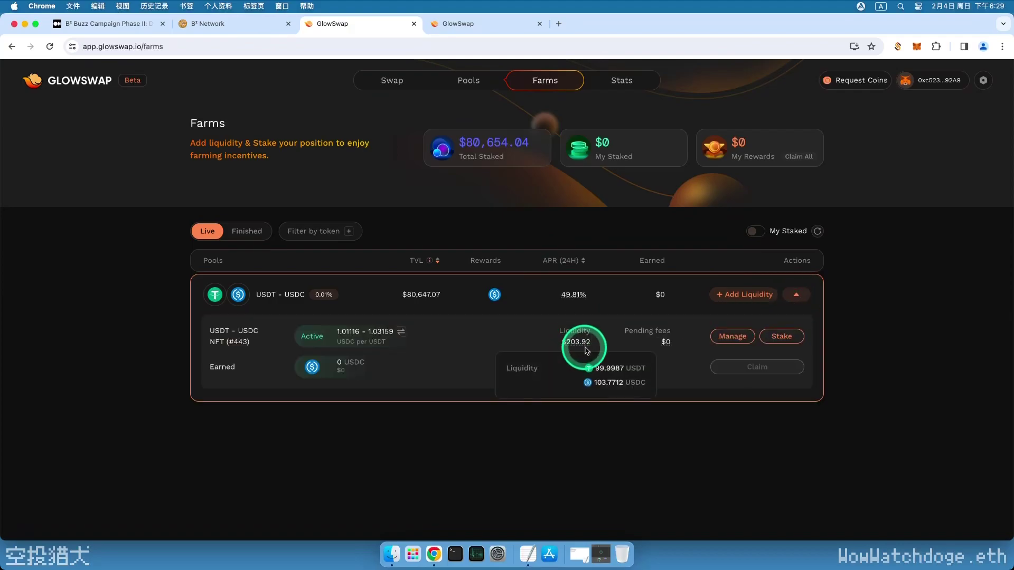
left_click(782, 338)
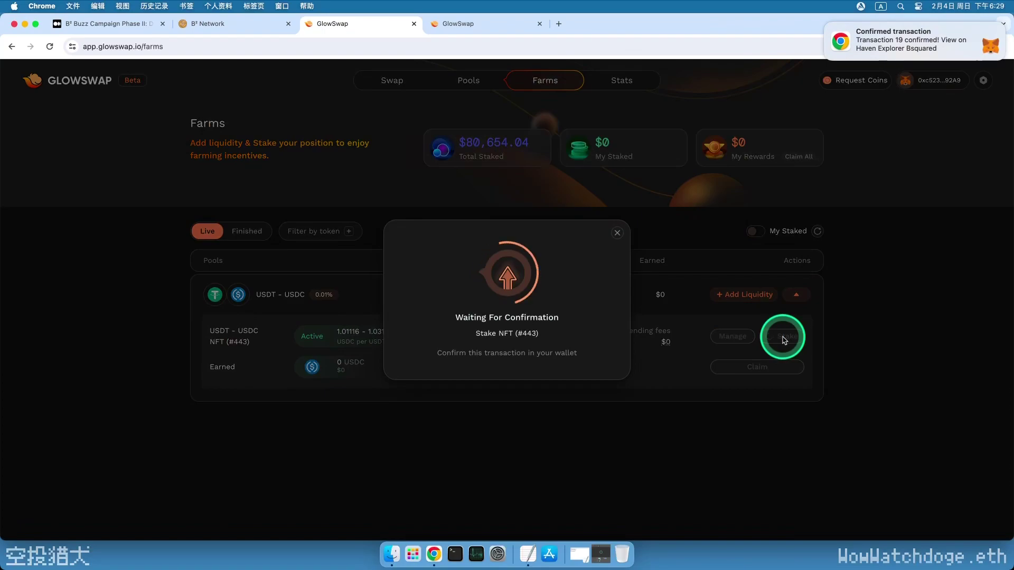
left_click(959, 331)
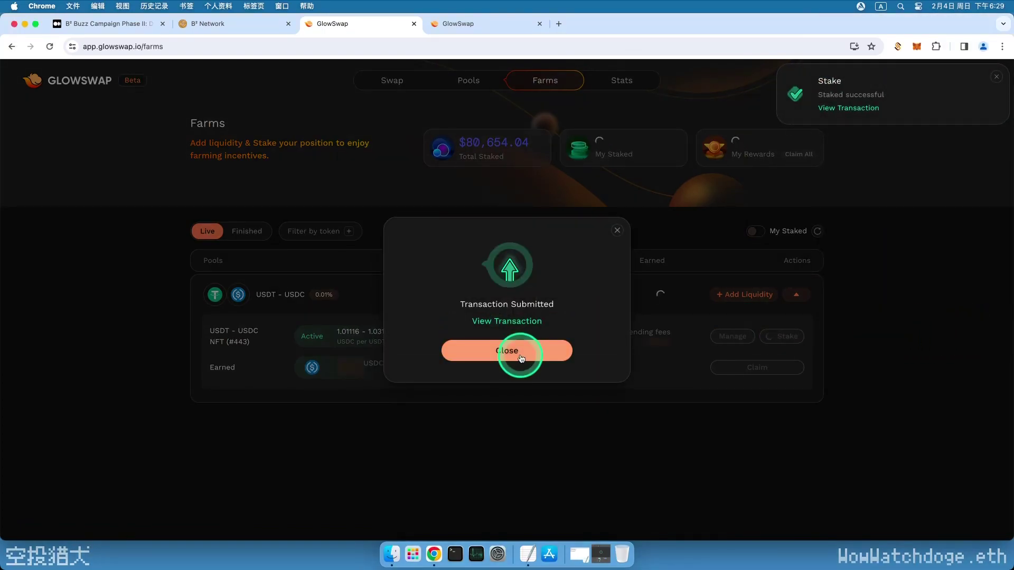
left_click(520, 357)
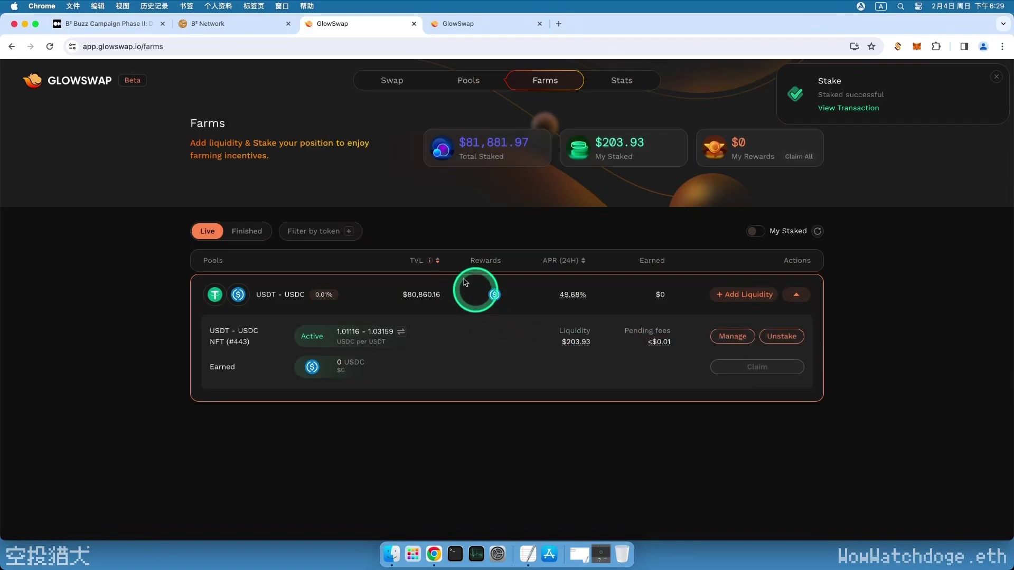
On the B² Network task page, recheck the Glowswap Stake, Provide liquidity and Swap tasks
left_click(214, 29)
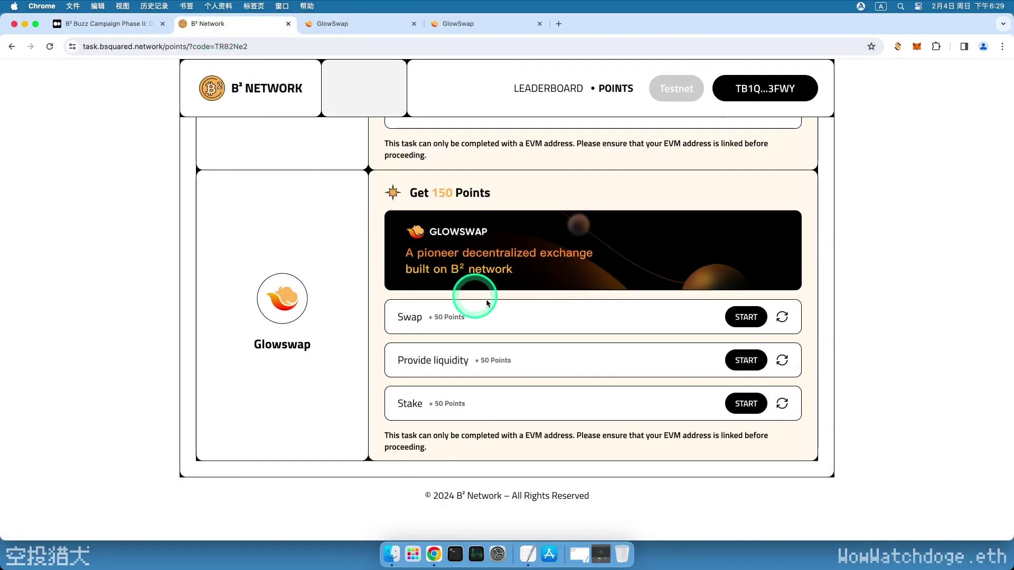
left_click(783, 406)
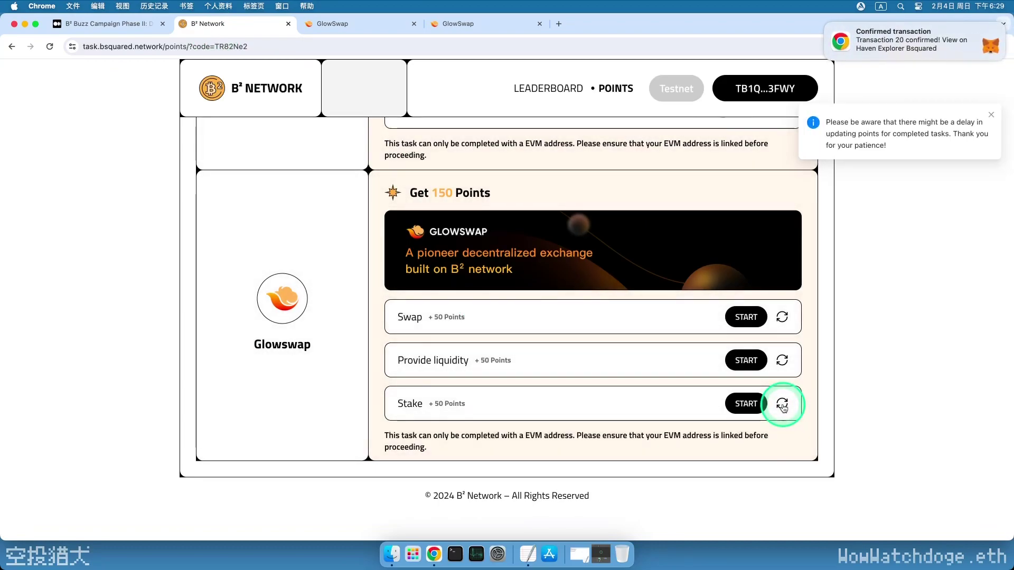
left_click(781, 362)
left_click(782, 318)
left_click(782, 403)
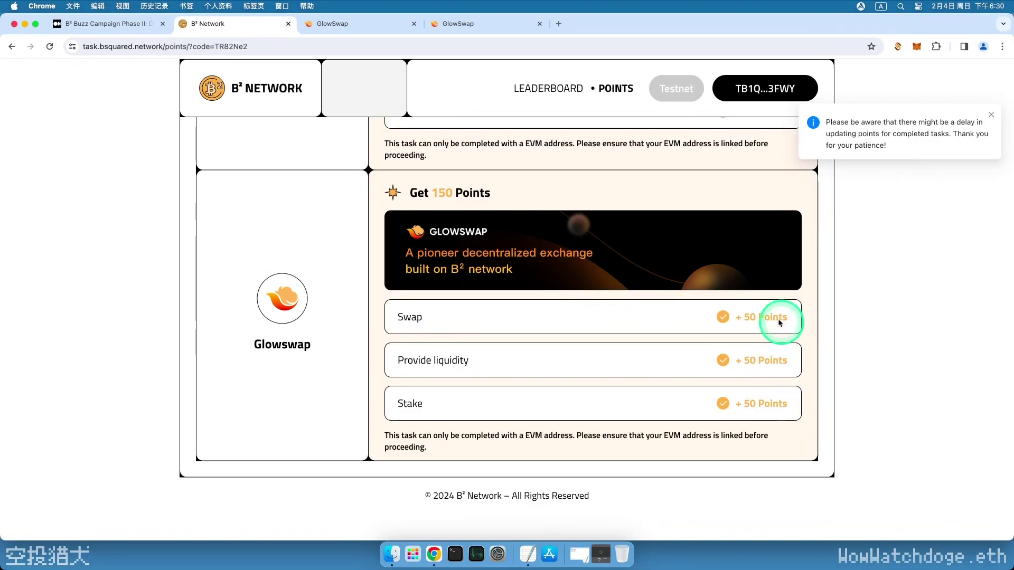